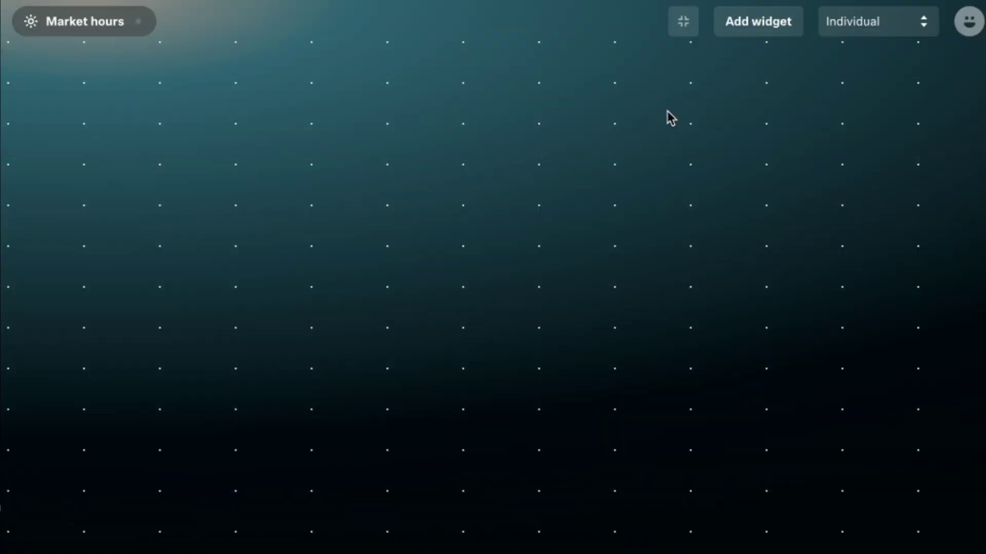
- Add a Recent orders widget to the layout and filter it to equity orders
{"action": "left_click", "coordinate": [768, 27]}
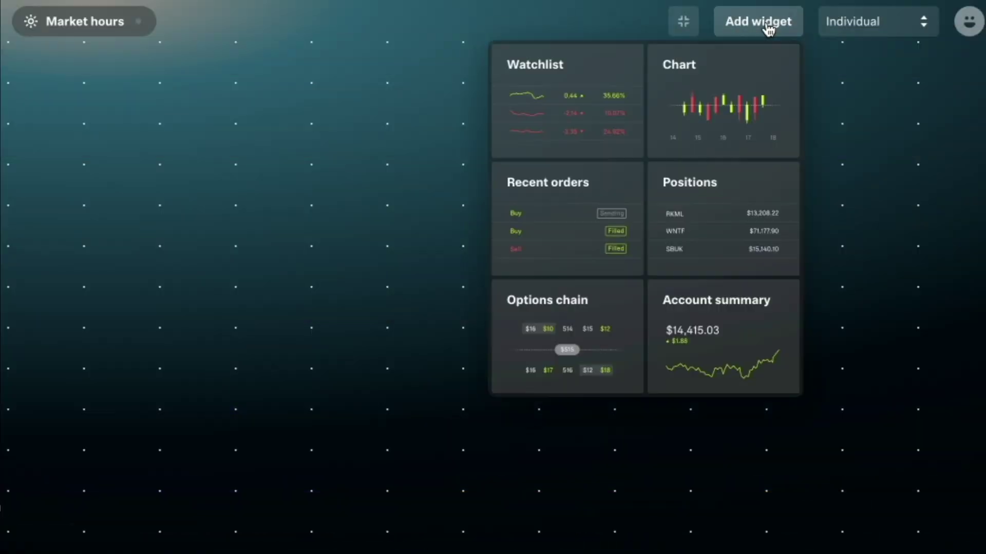
{"action": "left_click", "coordinate": [598, 206]}
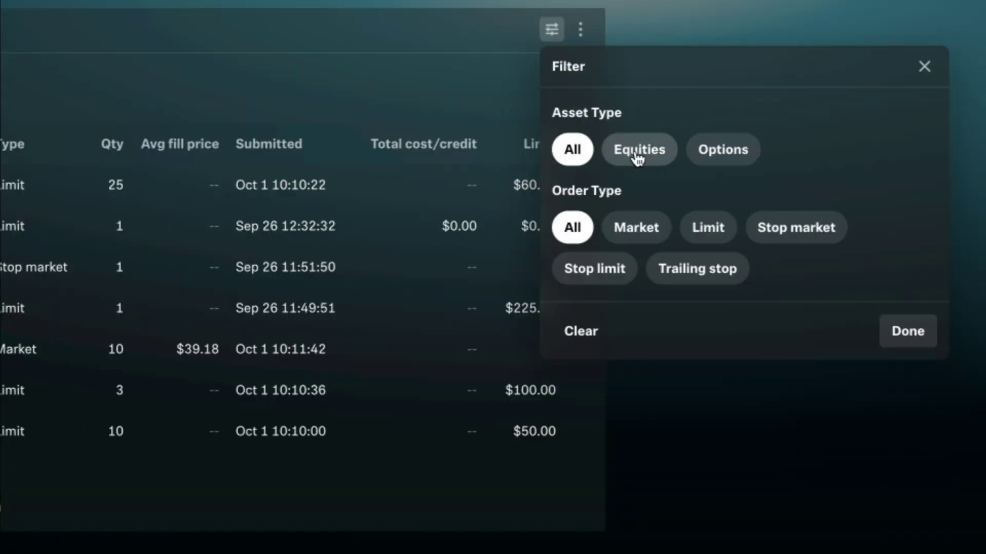
{"action": "left_click", "coordinate": [637, 159]}
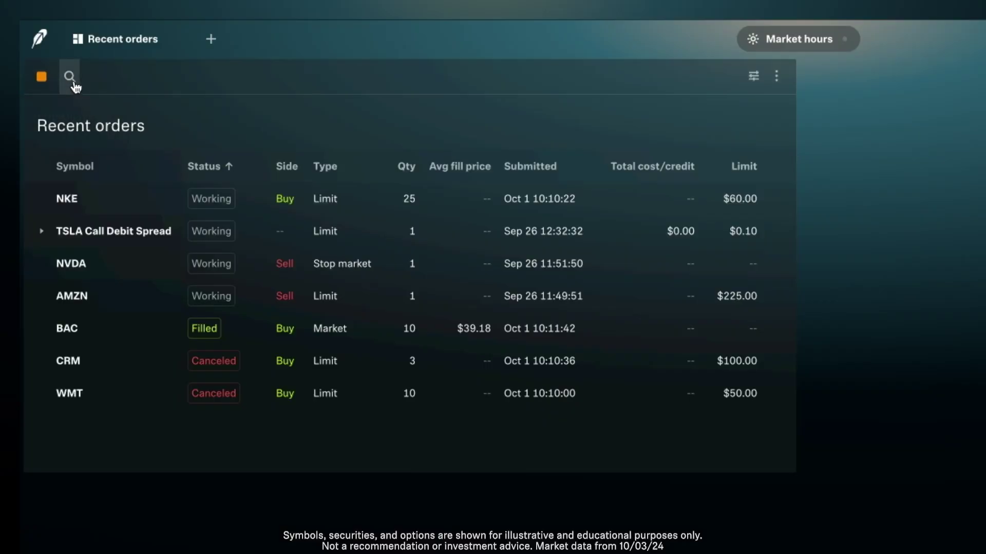
- Search the orders by symbol and narrow the list to Walmart (WMT)
{"action": "left_click", "coordinate": [70, 77]}
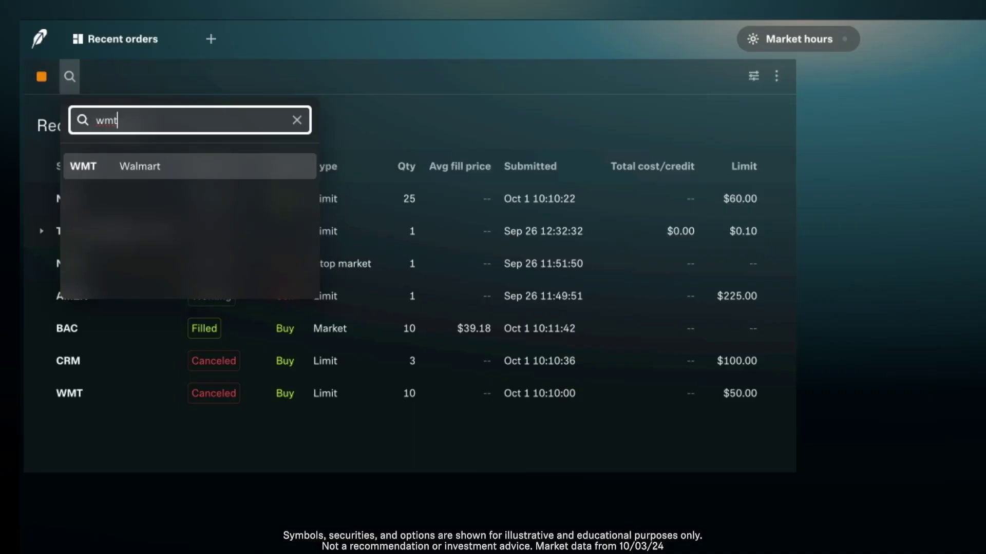
{"action": "left_click", "coordinate": [143, 167]}
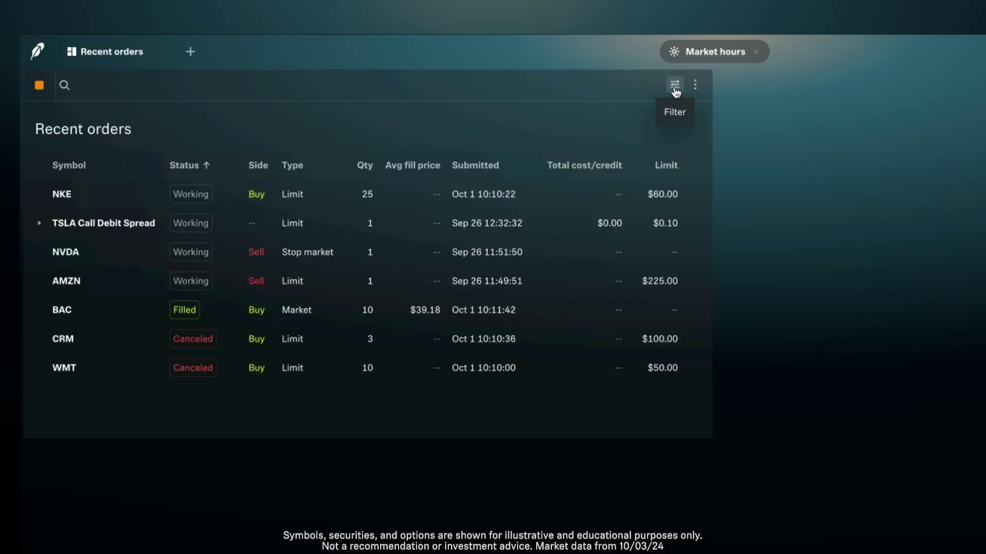
- Filter the orders to equities, then back to every asset type
{"action": "left_click", "coordinate": [675, 84]}
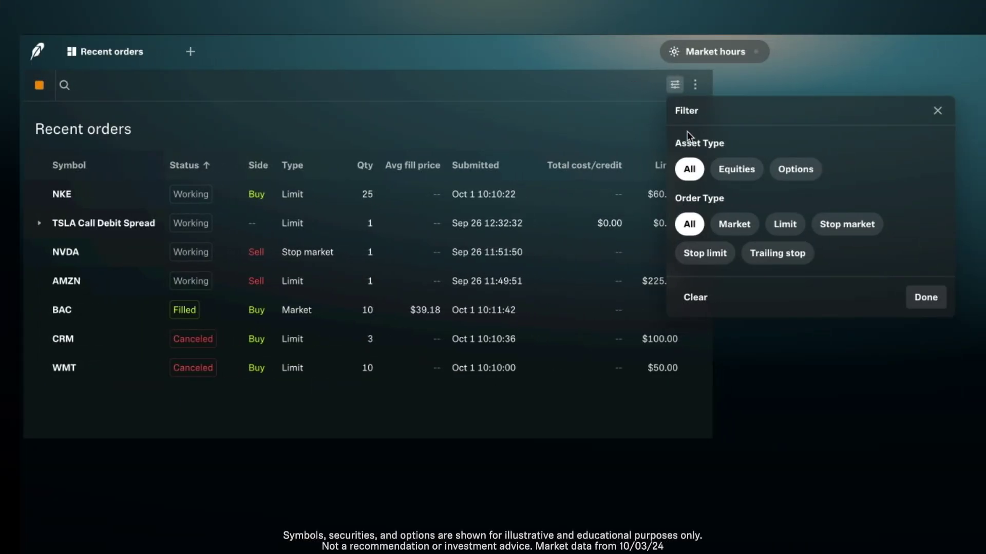
{"action": "left_click", "coordinate": [735, 172]}
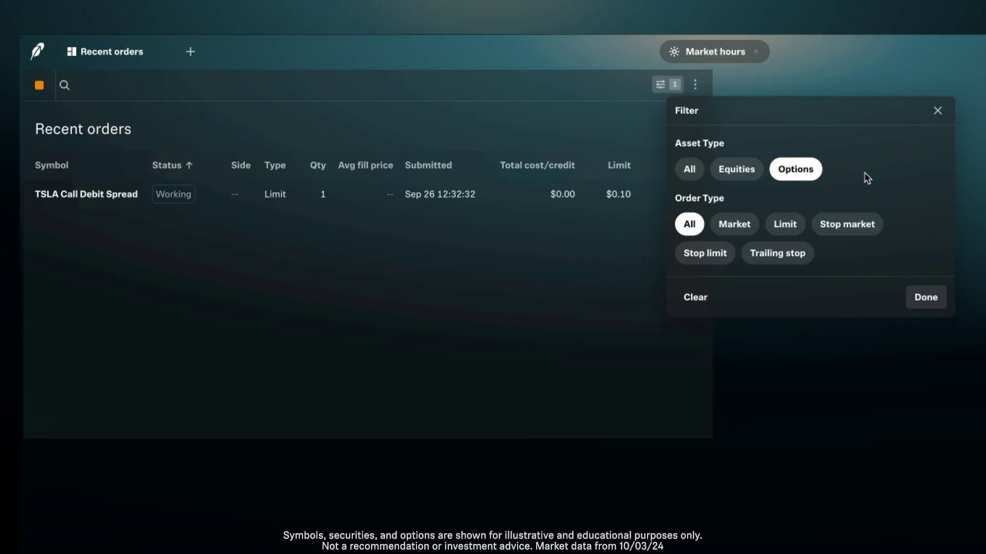
{"action": "left_click", "coordinate": [688, 171]}
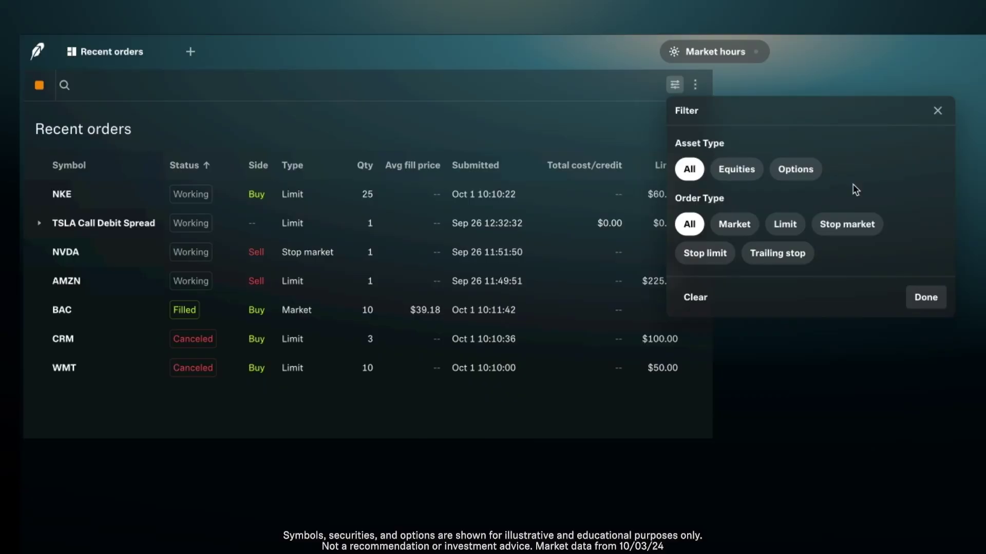
- Try market, limit, stop market and equity limit filters, then reset all filters
{"action": "left_click", "coordinate": [733, 226]}
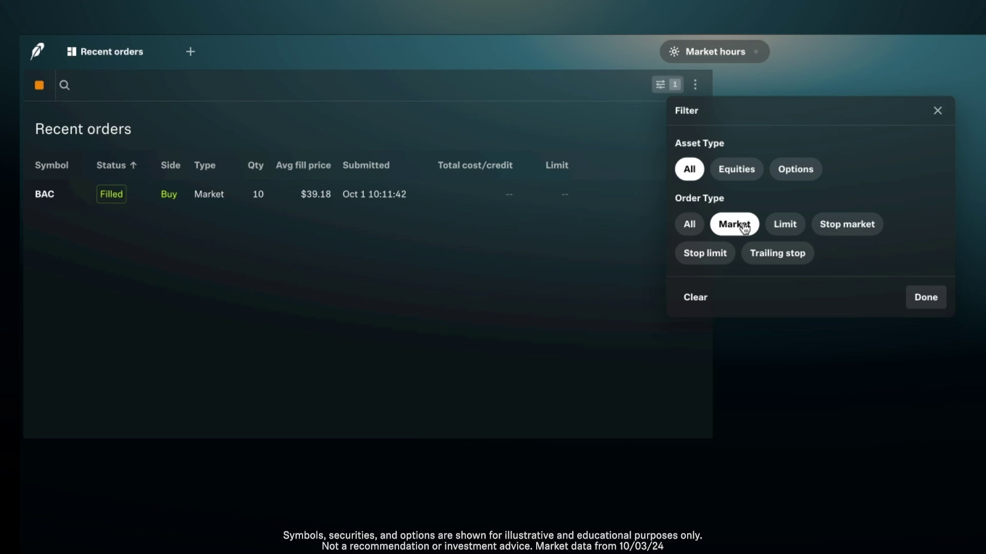
{"action": "left_click", "coordinate": [792, 229]}
{"action": "left_click", "coordinate": [830, 230]}
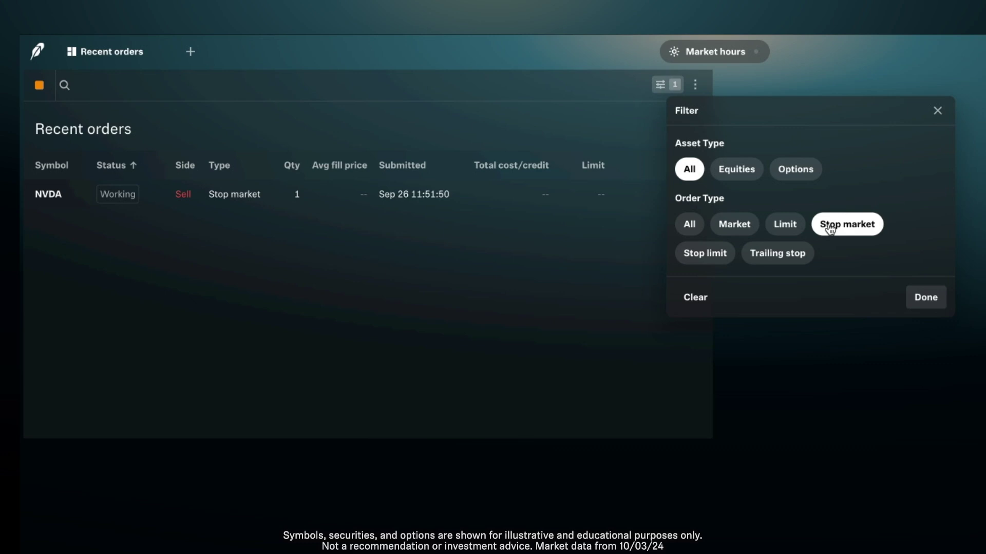
{"action": "left_click", "coordinate": [748, 173]}
{"action": "left_click", "coordinate": [779, 224]}
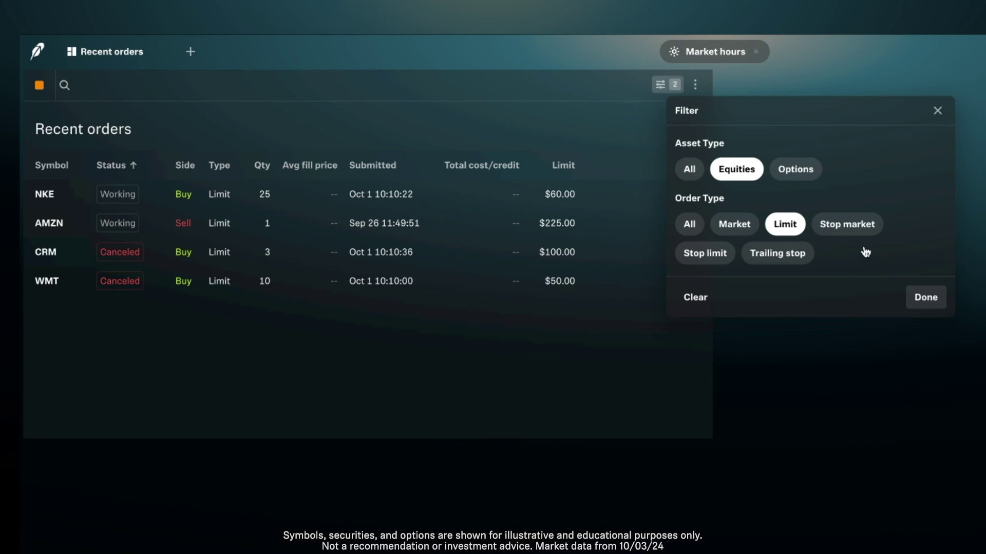
{"action": "left_click", "coordinate": [696, 300]}
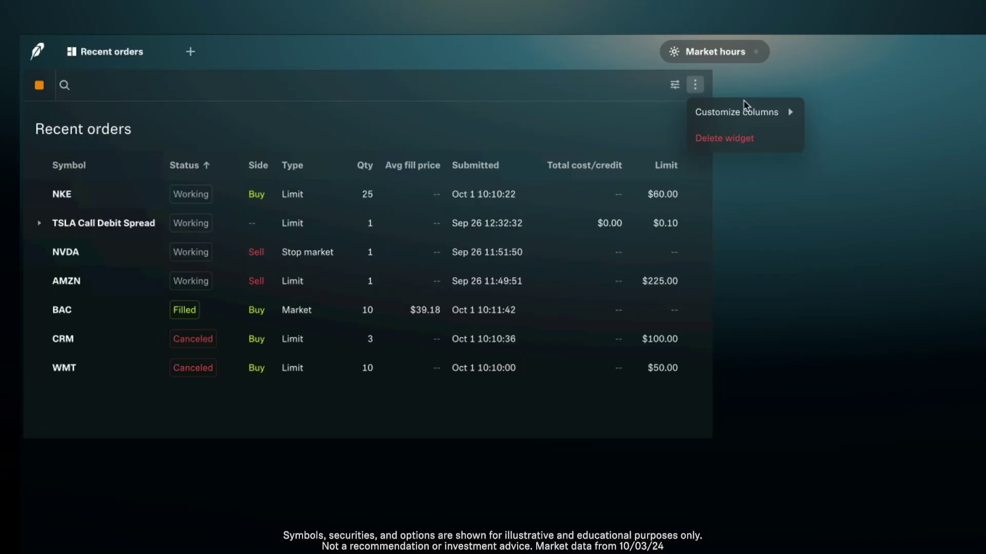
- Add Amount and Qty filled columns; remove Total cost/credit and Limit columns
{"action": "left_click", "coordinate": [746, 113]}
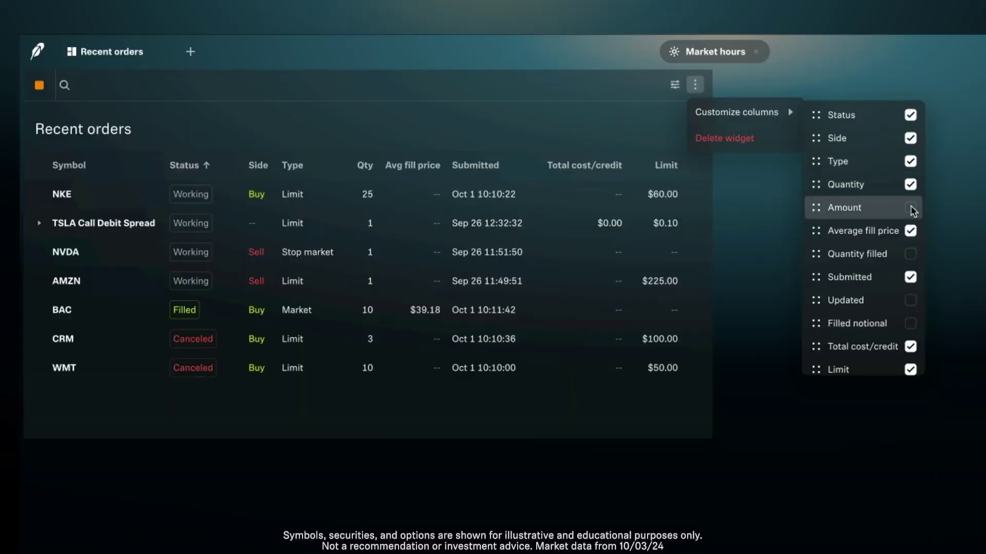
{"action": "left_click", "coordinate": [910, 207]}
{"action": "left_click", "coordinate": [910, 254]}
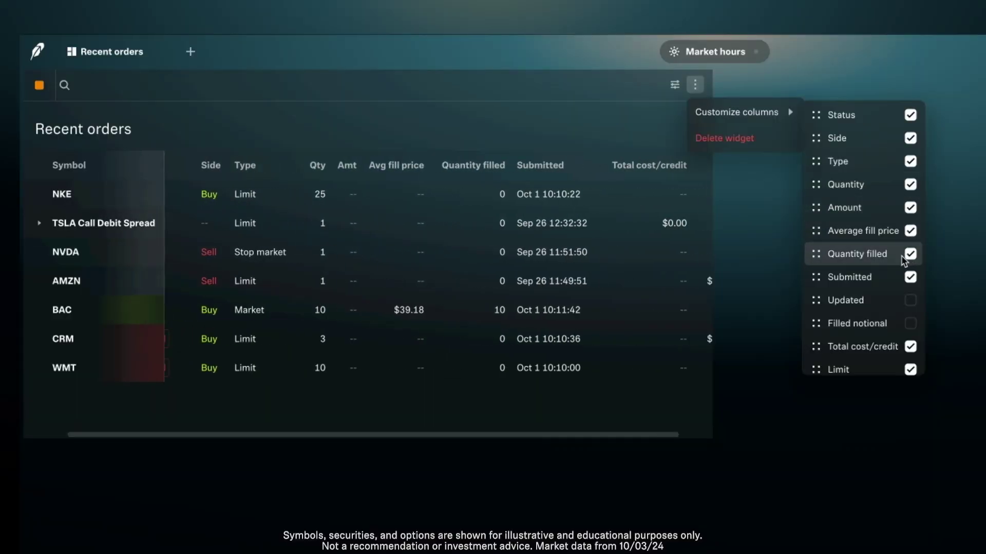
{"action": "scroll", "coordinate": [904, 262], "scroll_direction": "down", "scroll_amount": 1}
{"action": "left_click", "coordinate": [910, 298]}
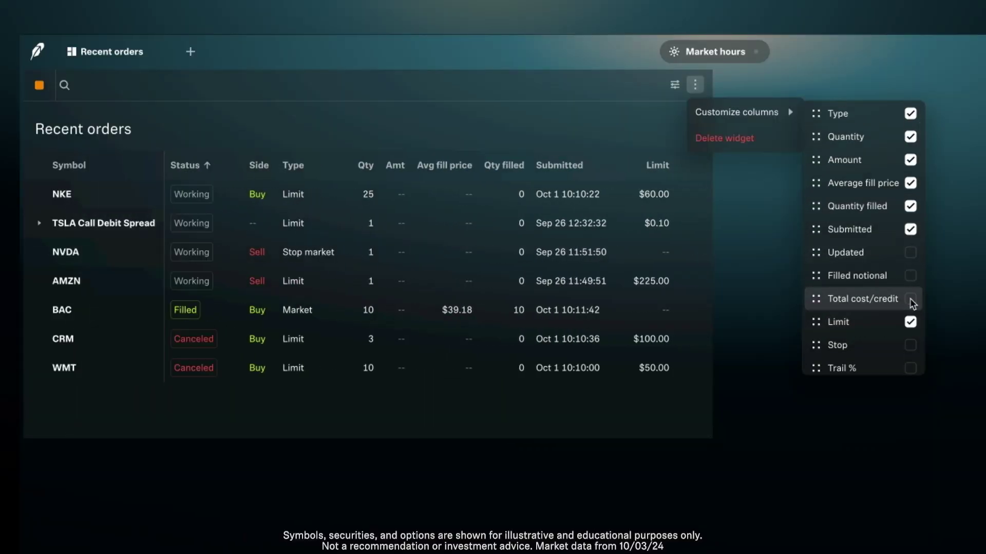
{"action": "left_click", "coordinate": [911, 324]}
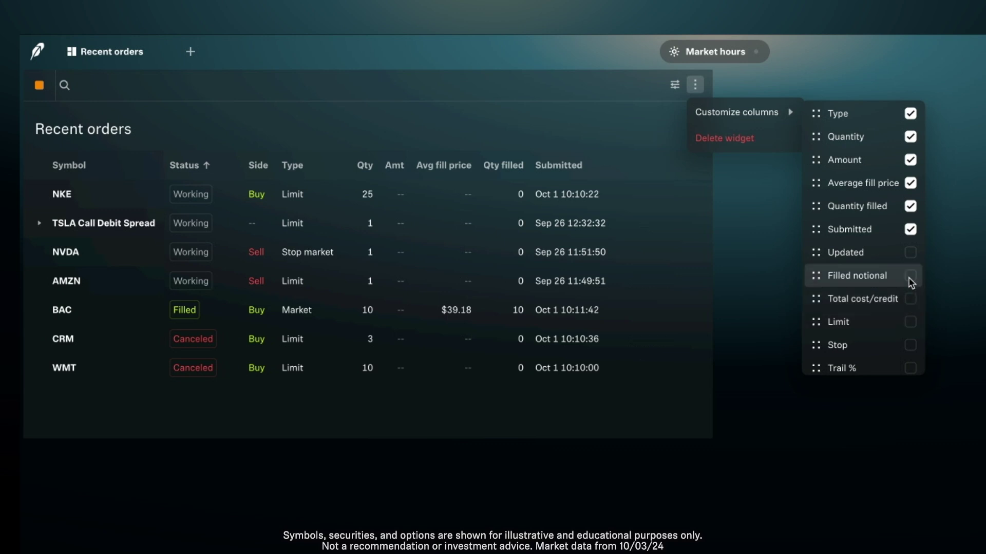
{"action": "scroll", "coordinate": [906, 279], "scroll_direction": "up", "scroll_amount": 1}
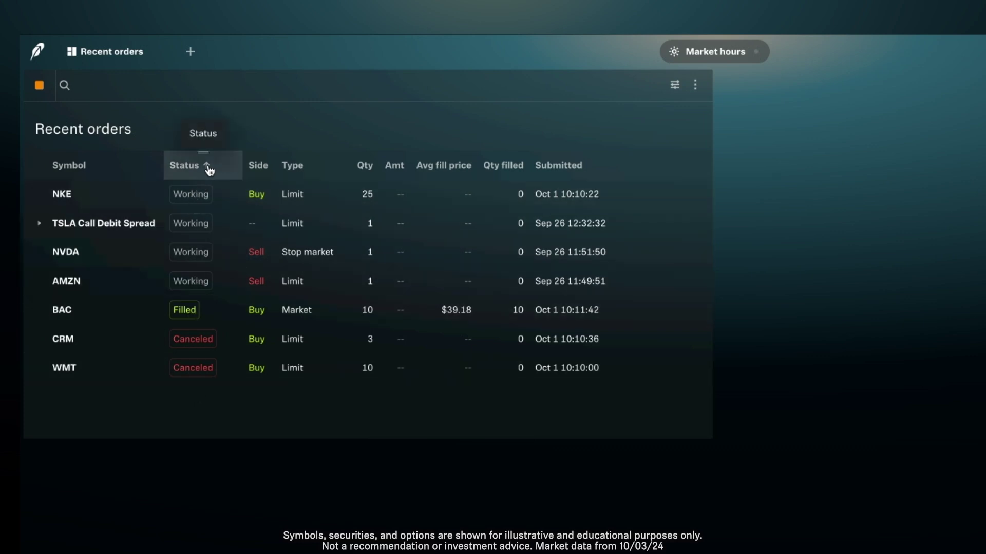
- Sort the Recent orders by Status so working orders come first
{"action": "left_click", "coordinate": [208, 167]}
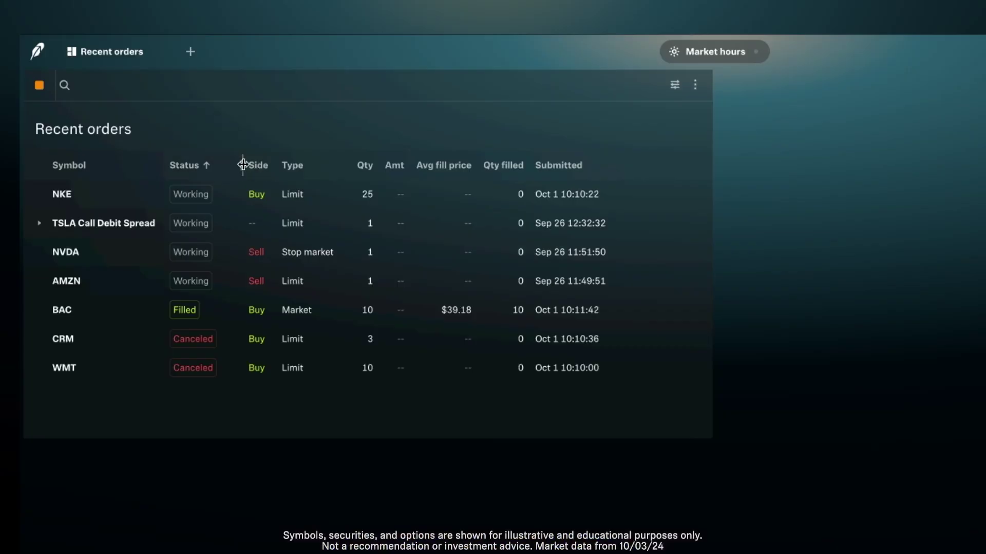
- Widen the Status column slightly at its border with Side
{"action": "mouse_move", "coordinate": [243, 164]}
{"action": "left_mouse_down"}
{"action": "mouse_move", "coordinate": [273, 168]}
{"action": "mouse_move", "coordinate": [239, 165]}
{"action": "left_mouse_up"}
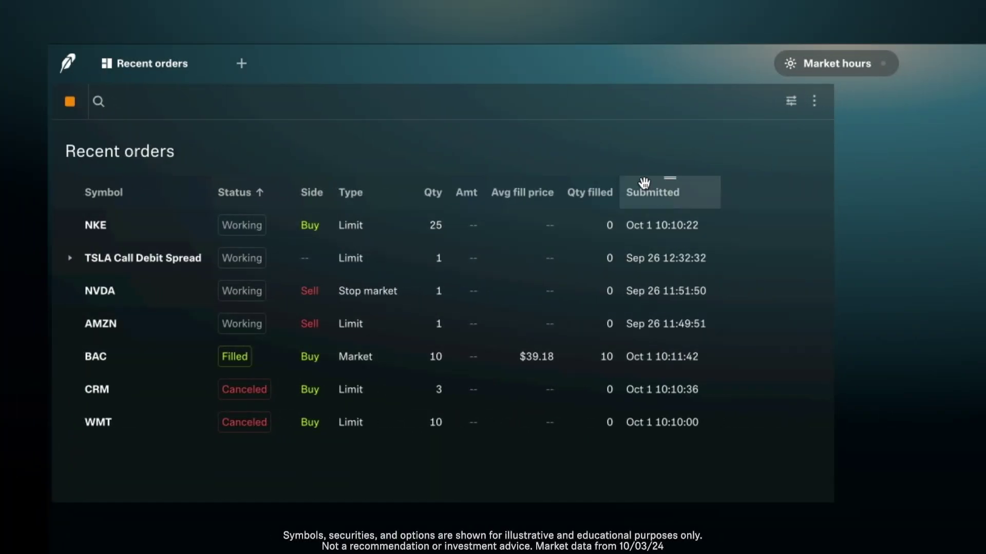
- Move the Submitted column next to Symbol, then back to the table's end
{"action": "left_click_drag", "start_coordinate": [656, 194], "coordinate": [394, 192]}
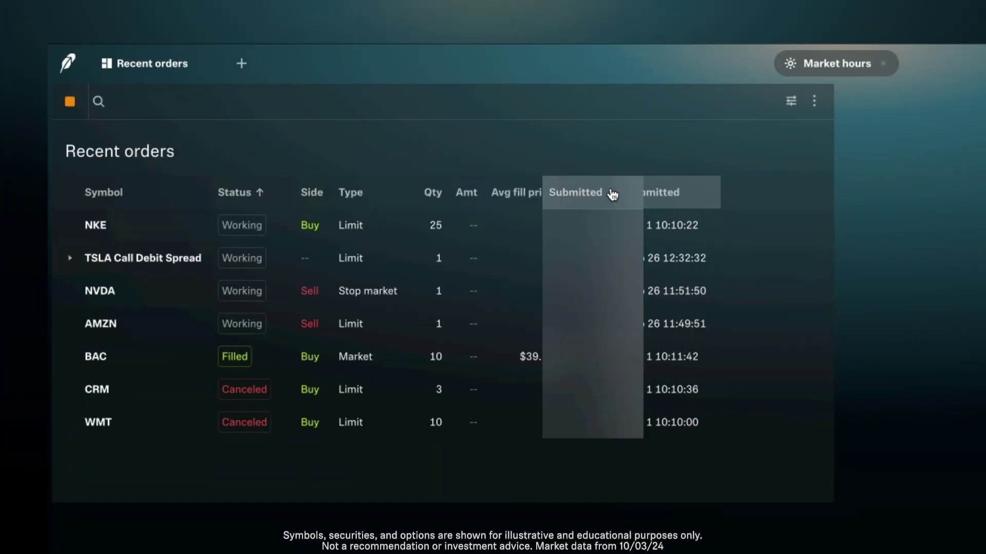
{"action": "mouse_move", "coordinate": [395, 192]}
{"action": "left_mouse_down"}
{"action": "mouse_move", "coordinate": [646, 194]}
{"action": "mouse_move", "coordinate": [249, 194]}
{"action": "left_mouse_up"}
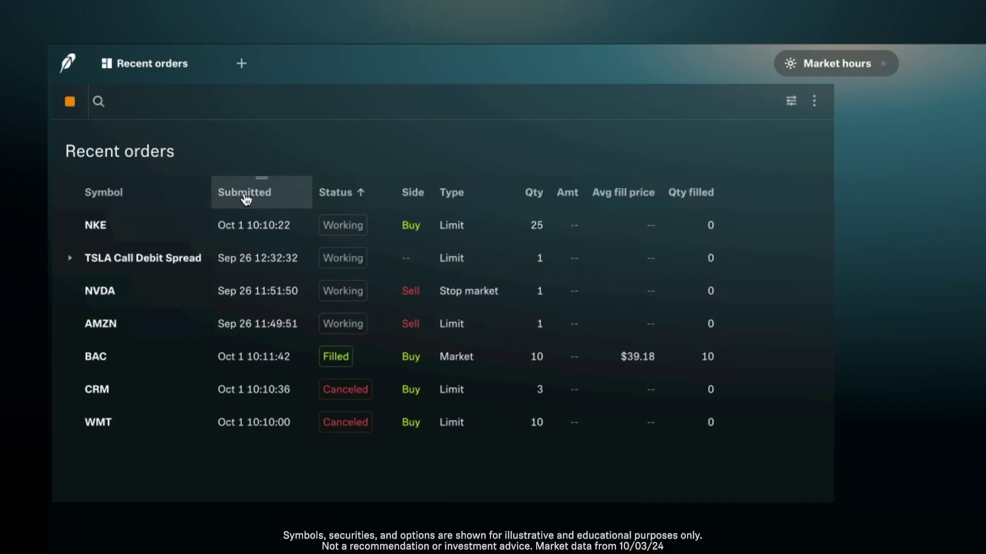
{"action": "left_click_drag", "start_coordinate": [244, 193], "coordinate": [656, 209]}
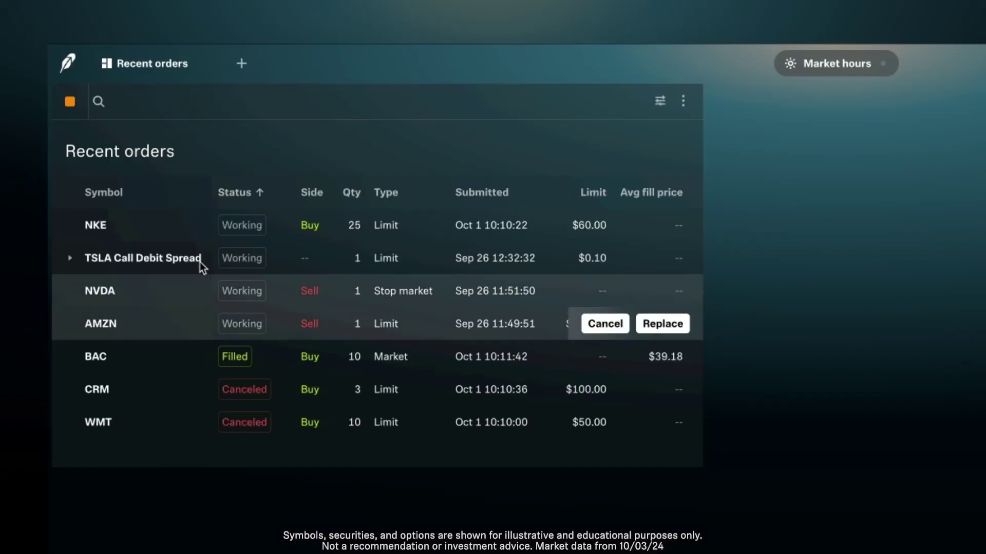
{"action": "mouse_move", "coordinate": [388, 298]}
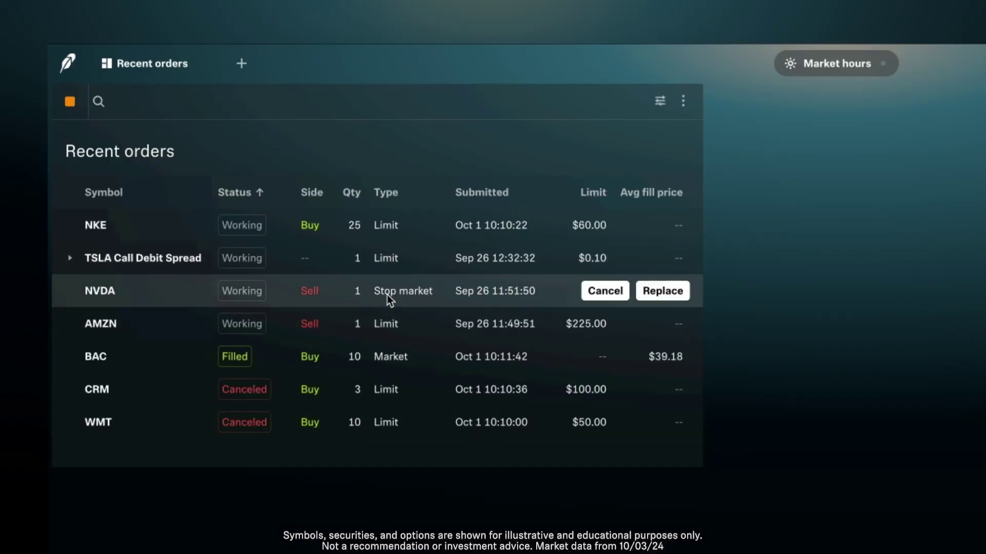
{"action": "scroll", "coordinate": [386, 297], "scroll_direction": "right", "scroll_amount": 5}
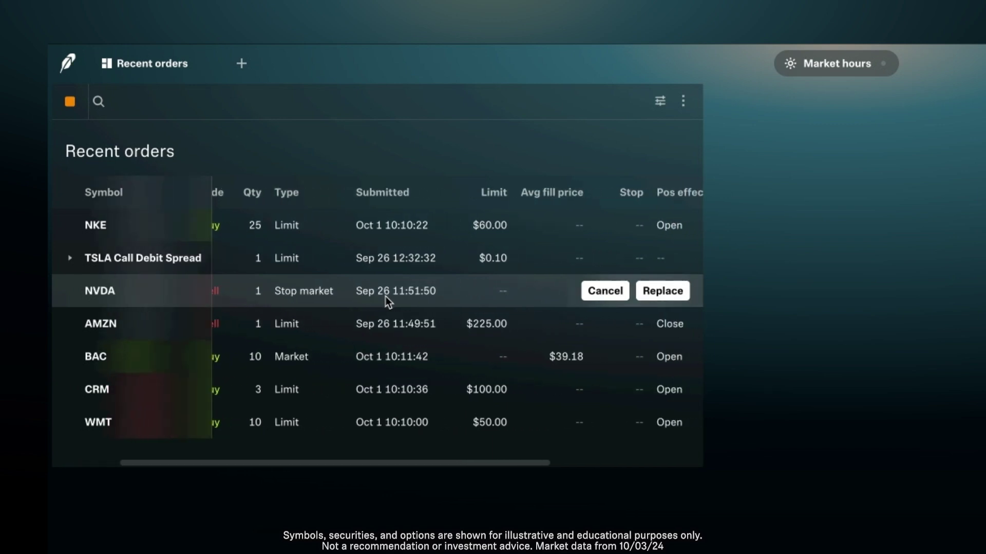
{"action": "scroll", "coordinate": [385, 296], "scroll_direction": "right", "scroll_amount": 3}
{"action": "scroll", "coordinate": [385, 297], "scroll_direction": "right", "scroll_amount": 1}
{"action": "scroll", "coordinate": [385, 297], "scroll_direction": "left", "scroll_amount": 3}
{"action": "scroll", "coordinate": [385, 296], "scroll_direction": "left", "scroll_amount": 3}
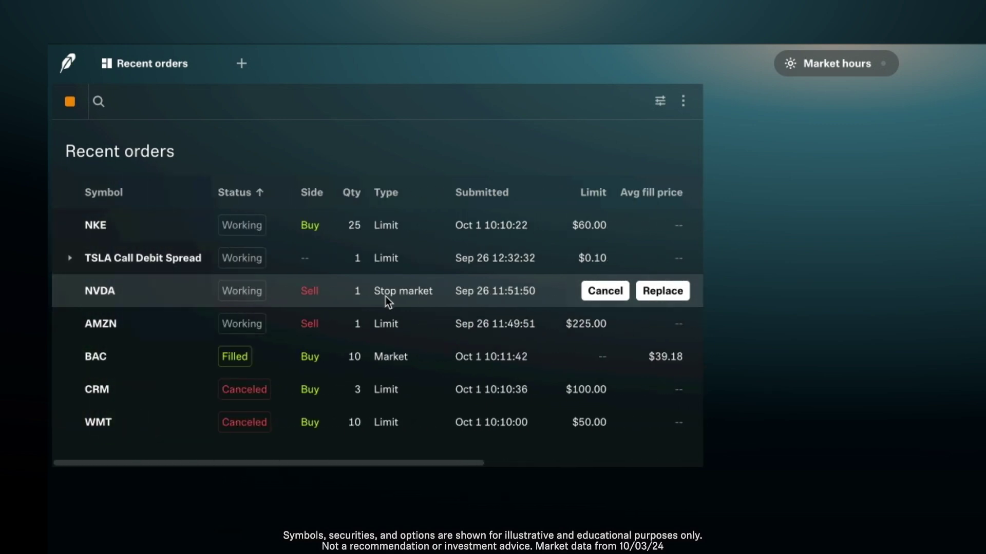
{"action": "scroll", "coordinate": [385, 297], "scroll_direction": "right", "scroll_amount": 6}
{"action": "scroll", "coordinate": [385, 296], "scroll_direction": "left", "scroll_amount": 5}
{"action": "scroll", "coordinate": [385, 296], "scroll_direction": "right", "scroll_amount": 1}
{"action": "scroll", "coordinate": [386, 297], "scroll_direction": "right", "scroll_amount": 4}
{"action": "scroll", "coordinate": [386, 296], "scroll_direction": "left", "scroll_amount": 4}
{"action": "scroll", "coordinate": [386, 296], "scroll_direction": "left", "scroll_amount": 3}
{"action": "scroll", "coordinate": [386, 297], "scroll_direction": "right", "scroll_amount": 5}
{"action": "scroll", "coordinate": [384, 297], "scroll_direction": "right", "scroll_amount": 3}
{"action": "scroll", "coordinate": [385, 297], "scroll_direction": "right", "scroll_amount": 5}
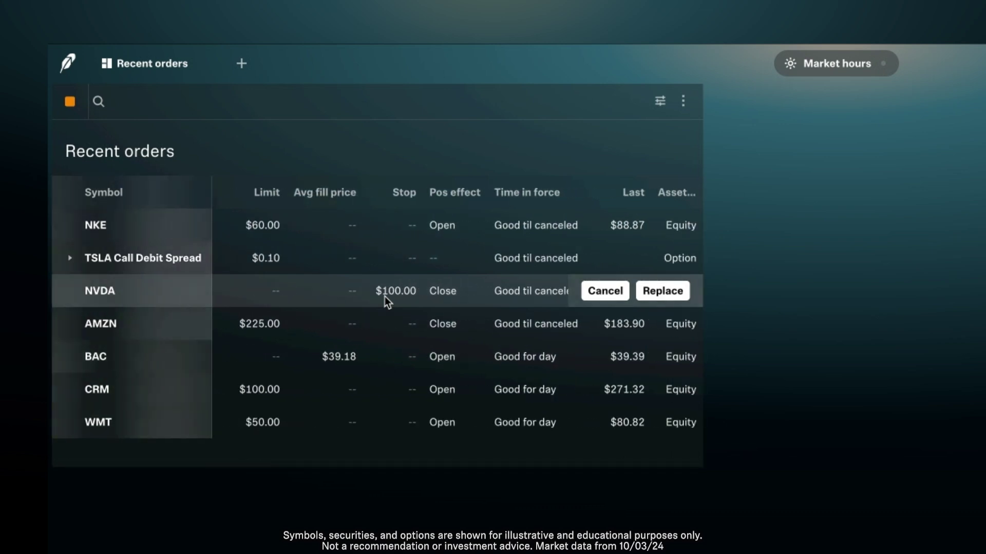
{"action": "scroll", "coordinate": [385, 297], "scroll_direction": "left", "scroll_amount": 5}
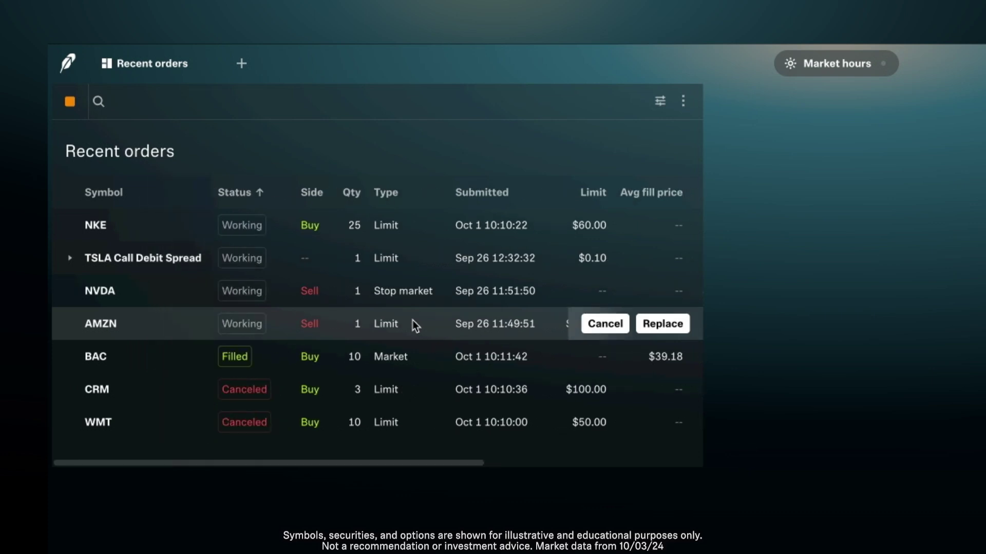
{"action": "scroll", "coordinate": [412, 319], "scroll_direction": "right", "scroll_amount": 10}
{"action": "scroll", "coordinate": [412, 319], "scroll_direction": "left", "scroll_amount": 8}
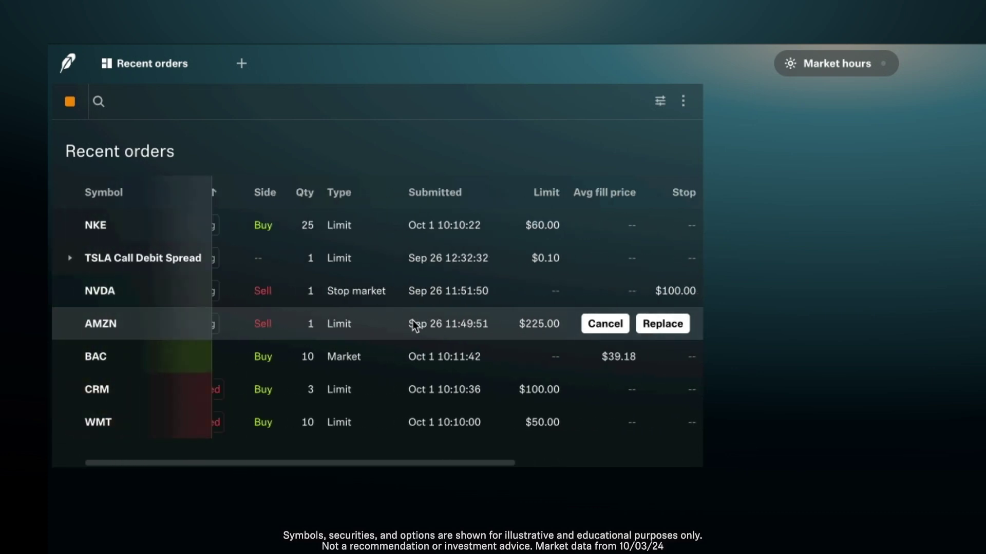
{"action": "scroll", "coordinate": [412, 323], "scroll_direction": "left", "scroll_amount": 2}
{"action": "scroll", "coordinate": [412, 324], "scroll_direction": "right", "scroll_amount": 8}
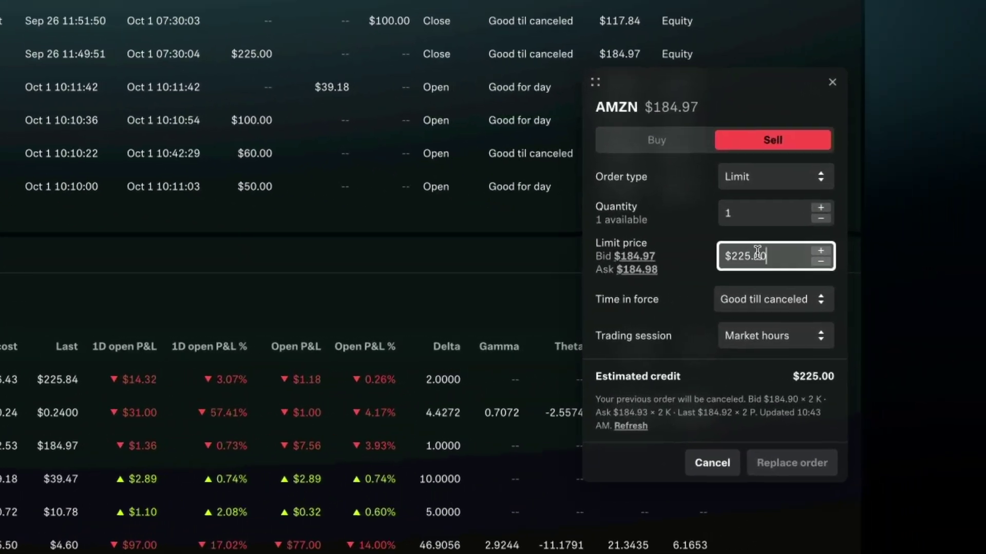
{"action": "type", "text": "230"}
- Commit the AMZN replacement limit price of $230.00
{"action": "left_click", "coordinate": [682, 278]}
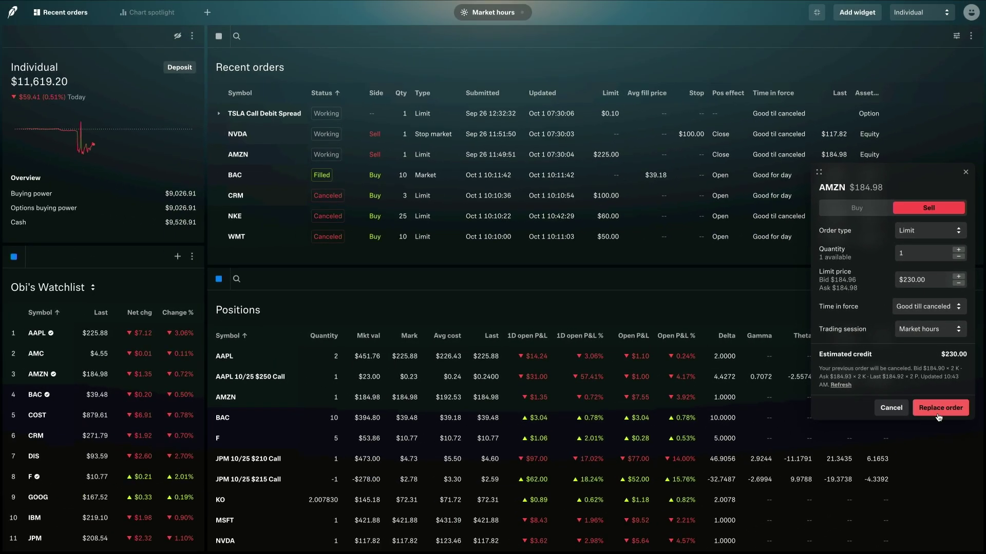
- Submit the $230.00 AMZN sell limit, canceling the $225.00 order
{"action": "left_click", "coordinate": [938, 408]}
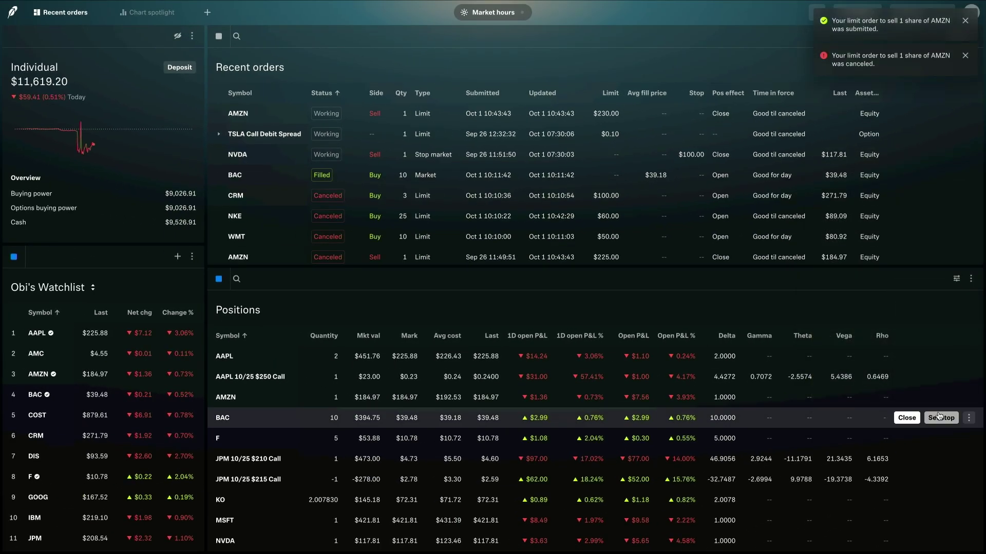